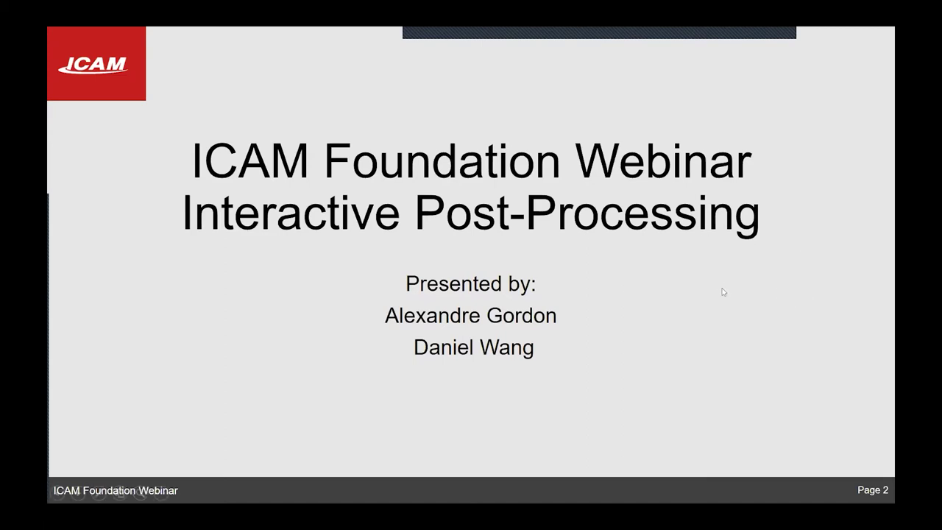
Step: Advance the slideshow to slide 3, 'Modules', listing Dialog and FMRU Functions Example
{"action": "left_click", "coordinate": [663, 286]}
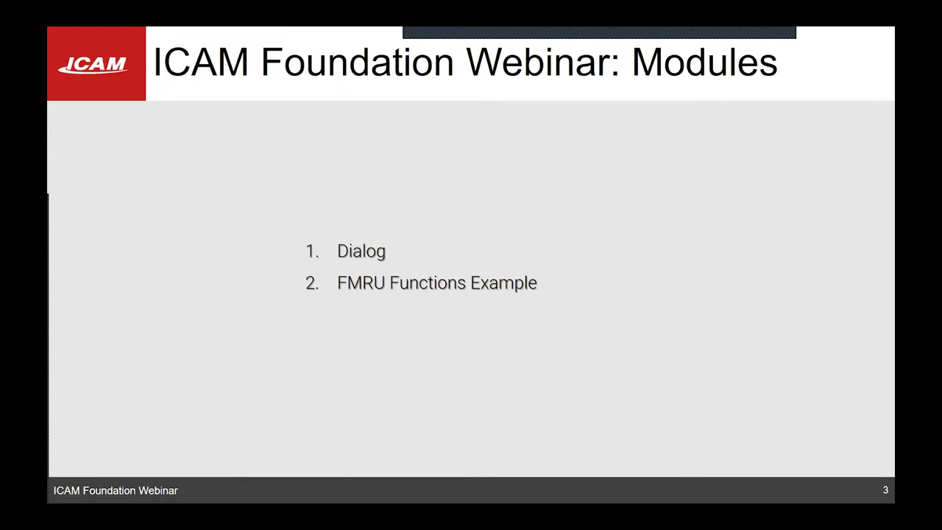
Step: Advance to slide 4, 'Dialogs', with the START SETUP screenshot and seven controls
{"action": "key", "text": "Right"}
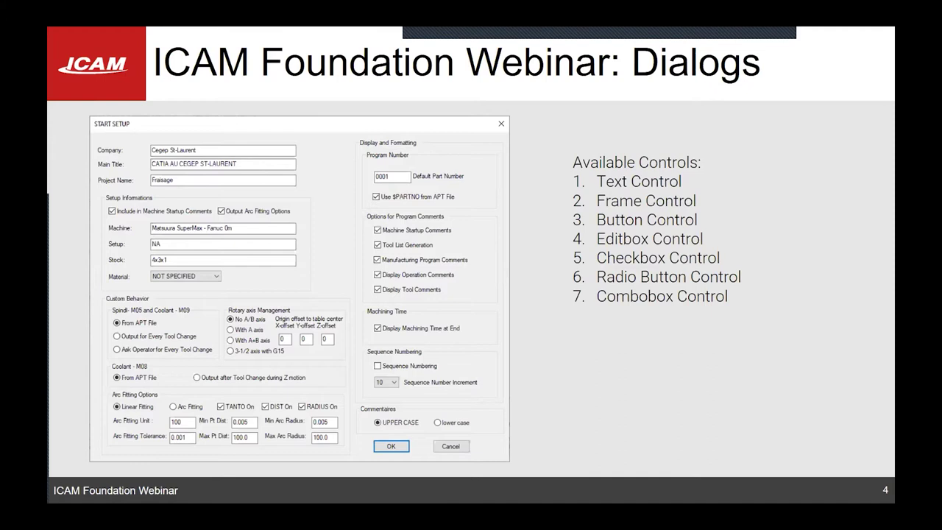
Step: Step the highlights from Text Control to Frame Control, boxing the Sequence Numbering group
{"action": "left_click", "coordinate": [549, 228]}
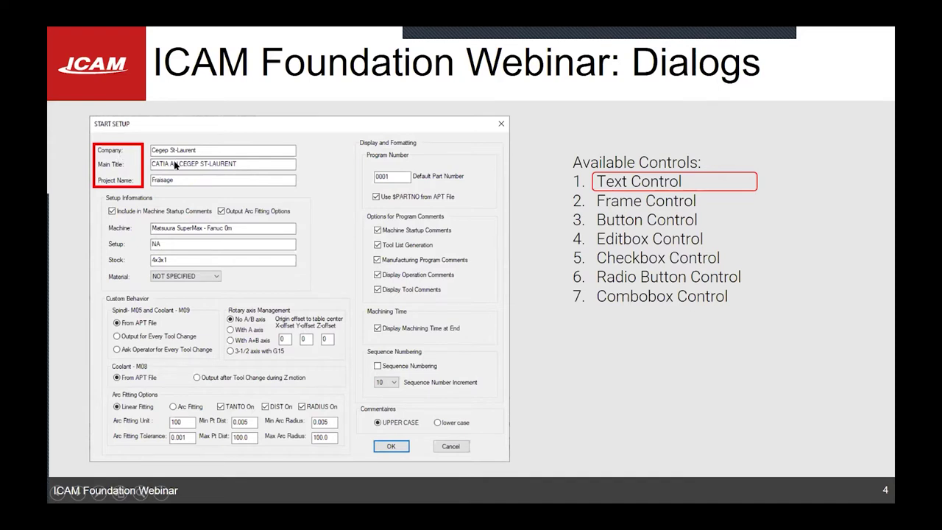
{"action": "key", "text": "Right"}
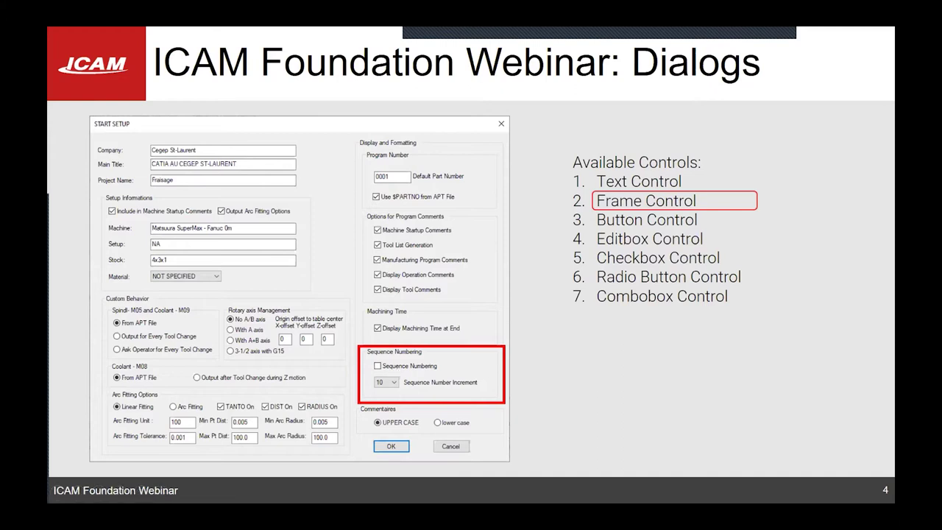
Step: Step through Button and Editbox to Checkbox Control, boxing the Machine Startup Comments checkbox
{"action": "left_click", "coordinate": [462, 381]}
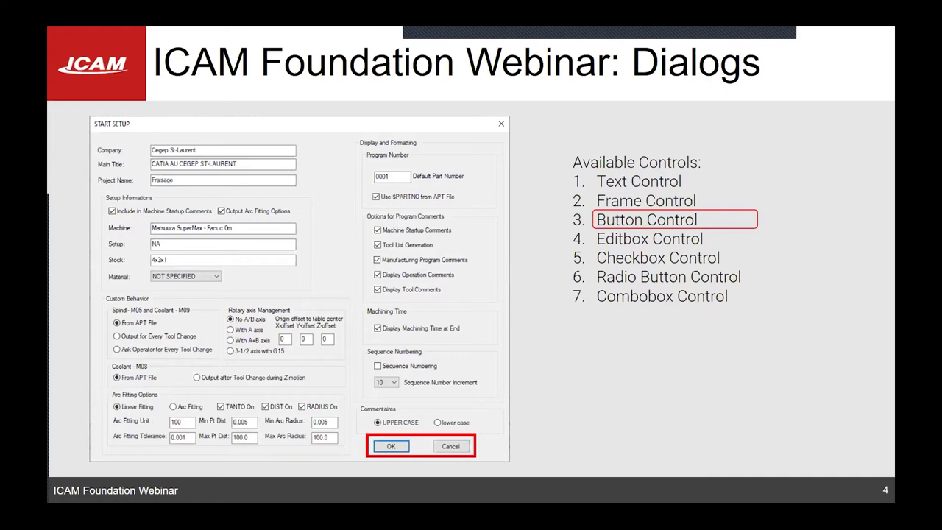
{"action": "left_click", "coordinate": [368, 339]}
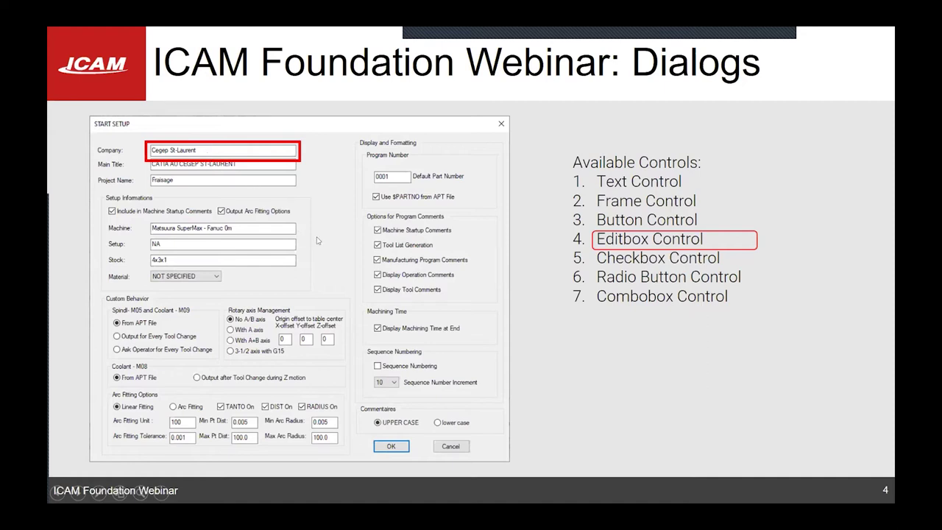
{"action": "left_click", "coordinate": [321, 260]}
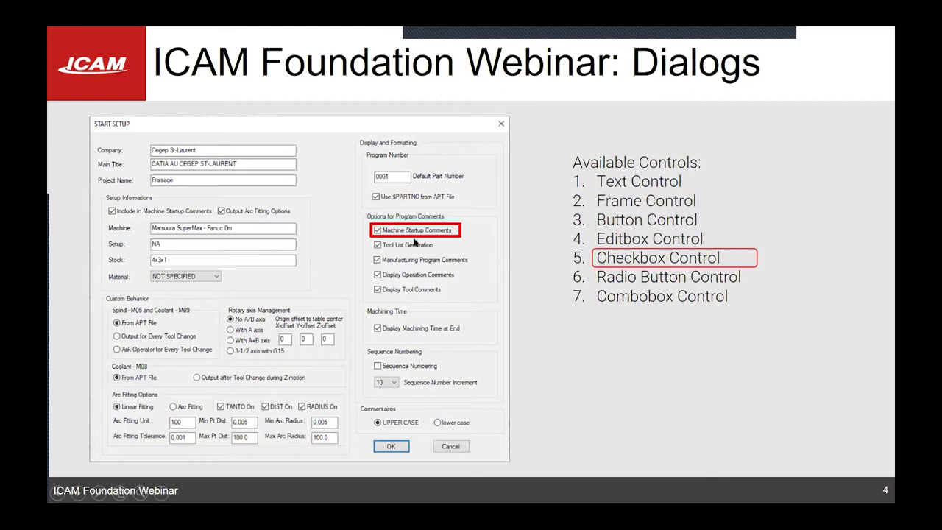
Step: Step through Radio Button to Combobox Control, boxing the Material dropdown set to NOT SPECIFIED
{"action": "left_click", "coordinate": [414, 242]}
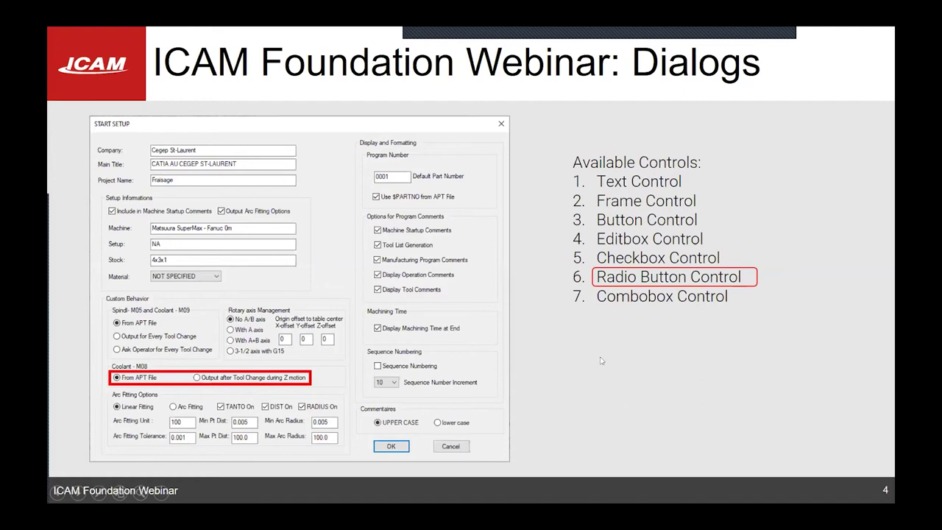
{"action": "key", "text": "Page_Down"}
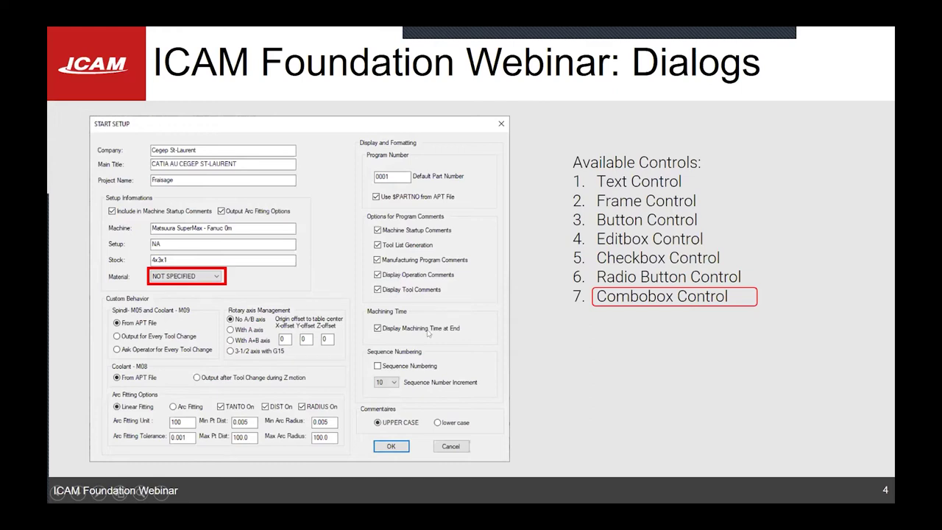
Step: Advance to slide 5 showing the 'Orifice definition: Rows 141 to 160' dialog
{"action": "left_click", "coordinate": [443, 262]}
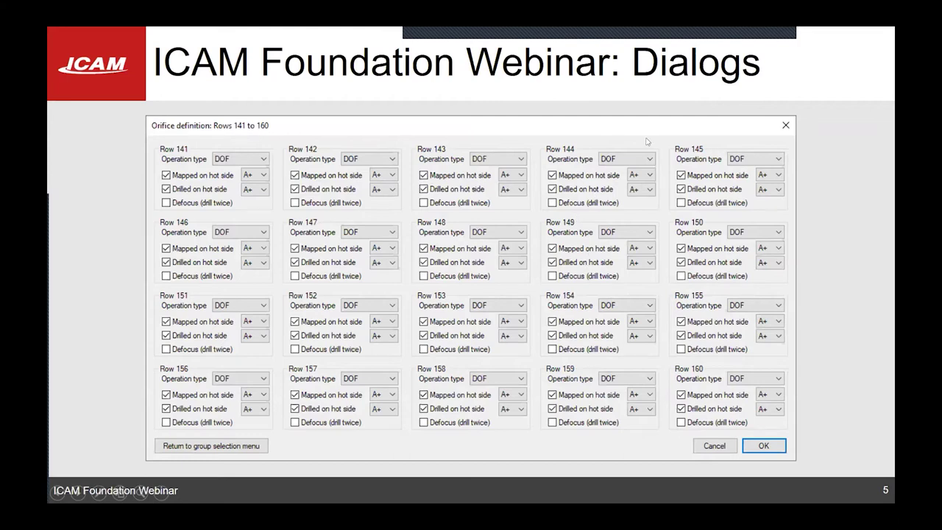
Step: Leave the slideshow and switch to CAM-POST Quest's FANUC_31IM.230.2 post tree
{"action": "key", "text": "super+d"}
{"action": "left_click", "coordinate": [207, 497]}
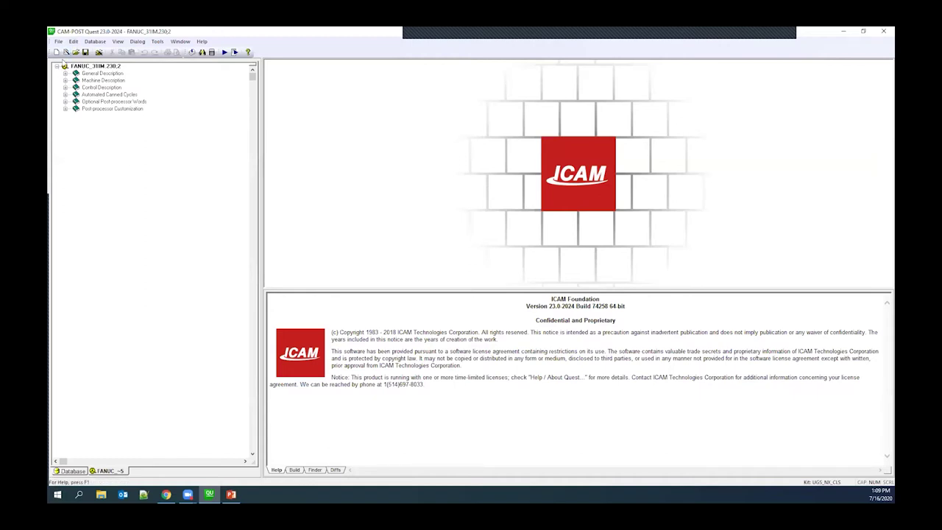
Step: Expand the whole FANUC_31IM.230.2 project tree
{"action": "left_click", "coordinate": [56, 67]}
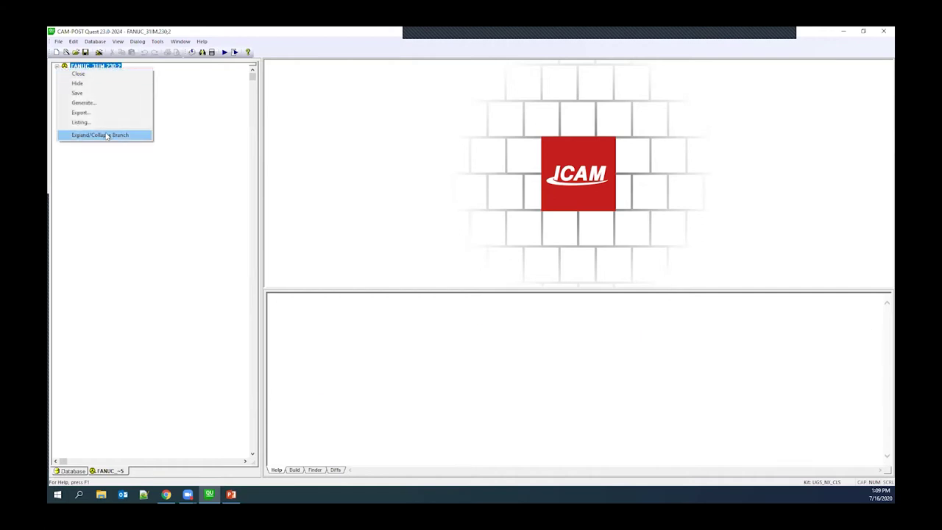
{"action": "left_click", "coordinate": [110, 136]}
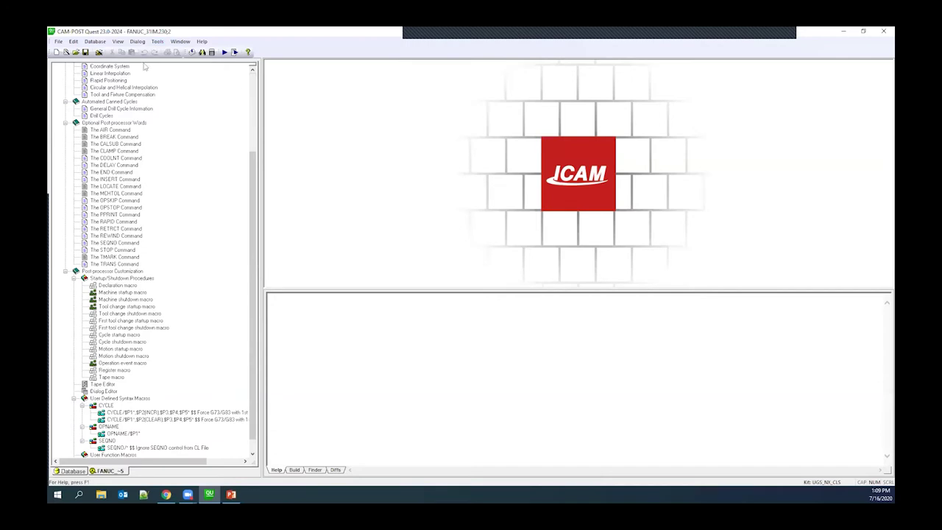
{"action": "scroll", "coordinate": [135, 113], "scroll_direction": "up", "scroll_amount": 5}
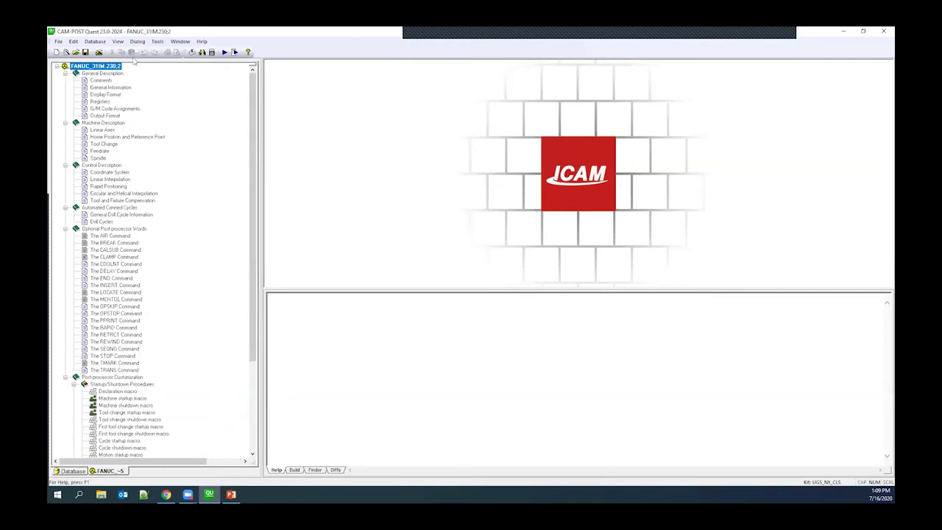
Step: Open the ICAM Configuration Utility and show its Environment path settings
{"action": "left_click", "coordinate": [156, 42]}
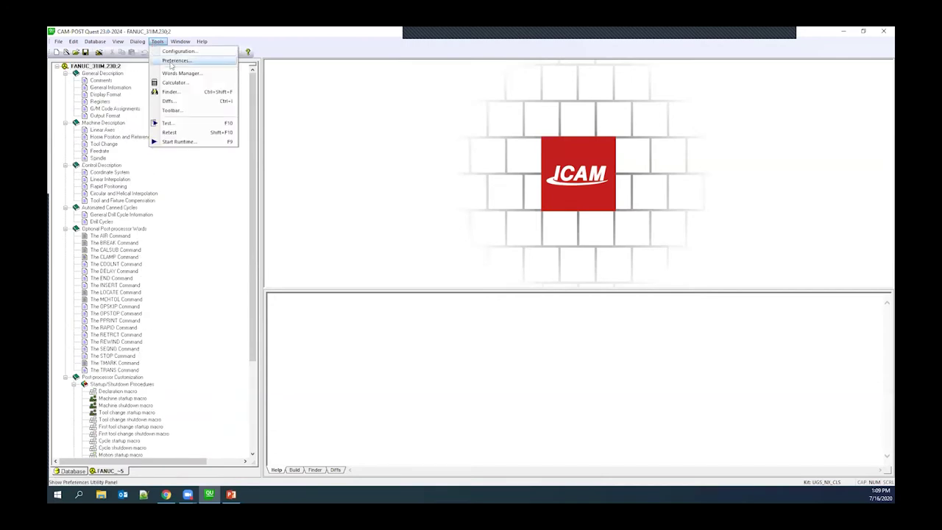
{"action": "left_click", "coordinate": [176, 51]}
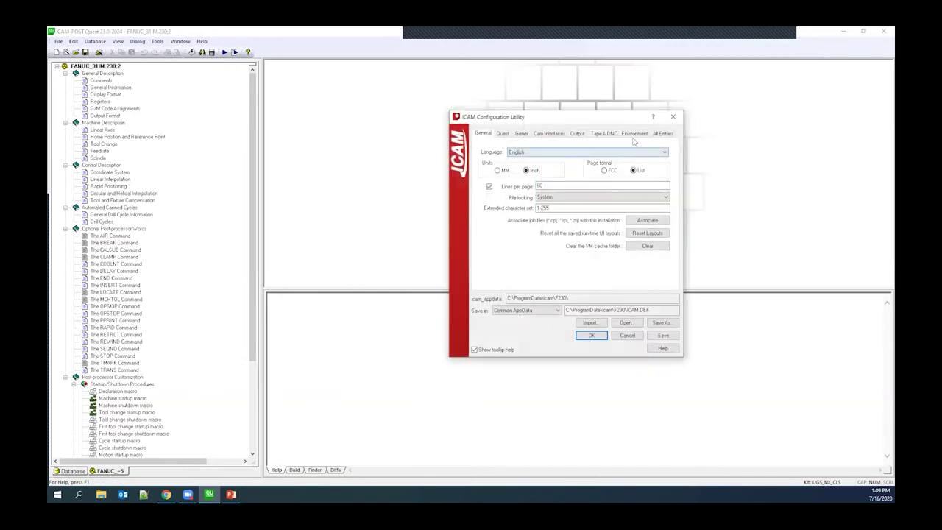
{"action": "left_click", "coordinate": [633, 138]}
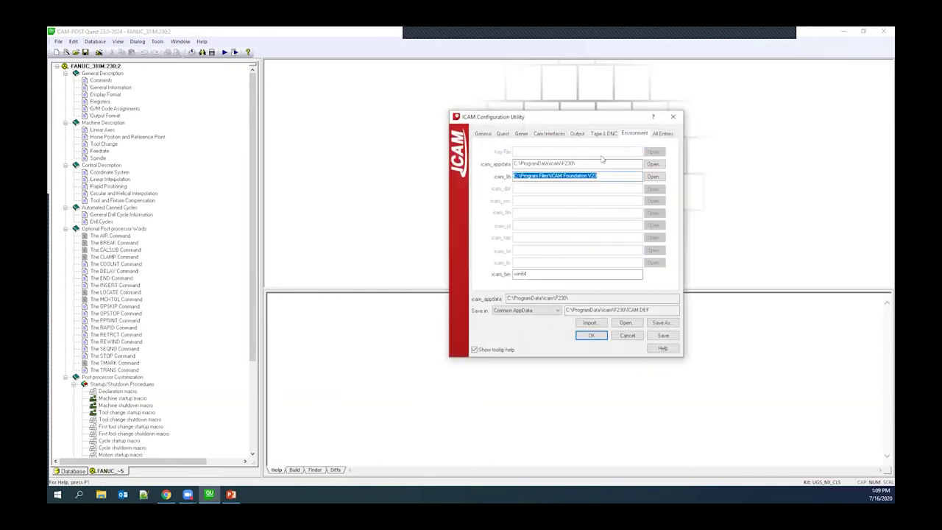
Step: Browse the icam_appdata folder down to samples\Foundation with its four campost_foundation databases
{"action": "left_click", "coordinate": [652, 166]}
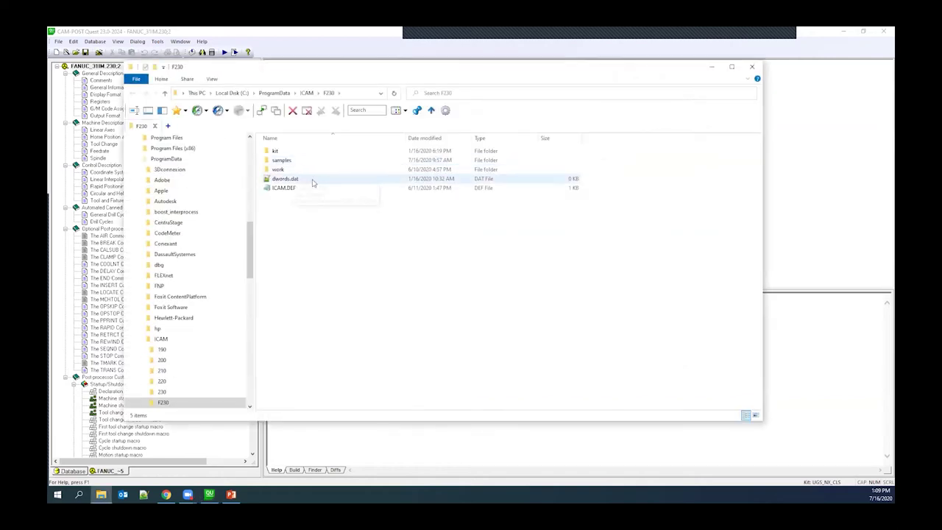
{"action": "double_click", "coordinate": [298, 161]}
{"action": "double_click", "coordinate": [298, 161]}
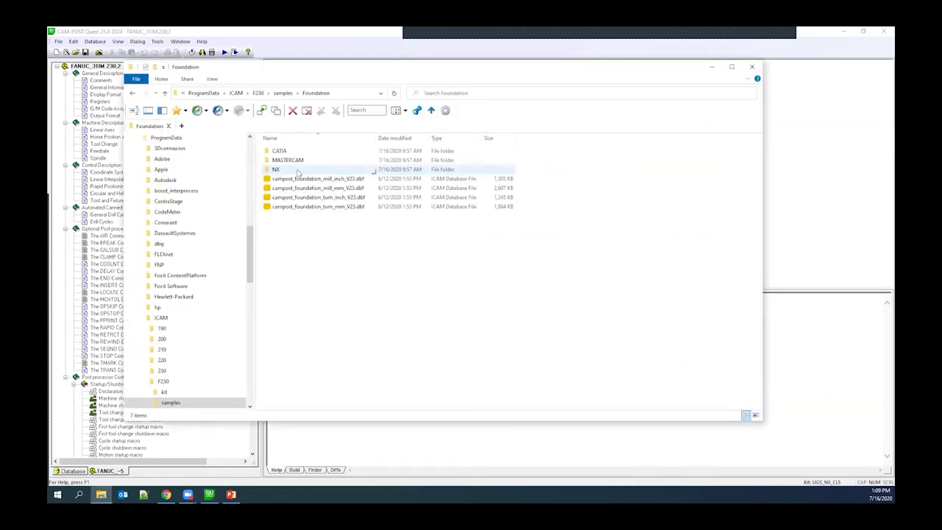
Step: Close the Foundation folder and configuration utility, then check the Dialog Editor for existing dialogs
{"action": "left_click", "coordinate": [751, 67]}
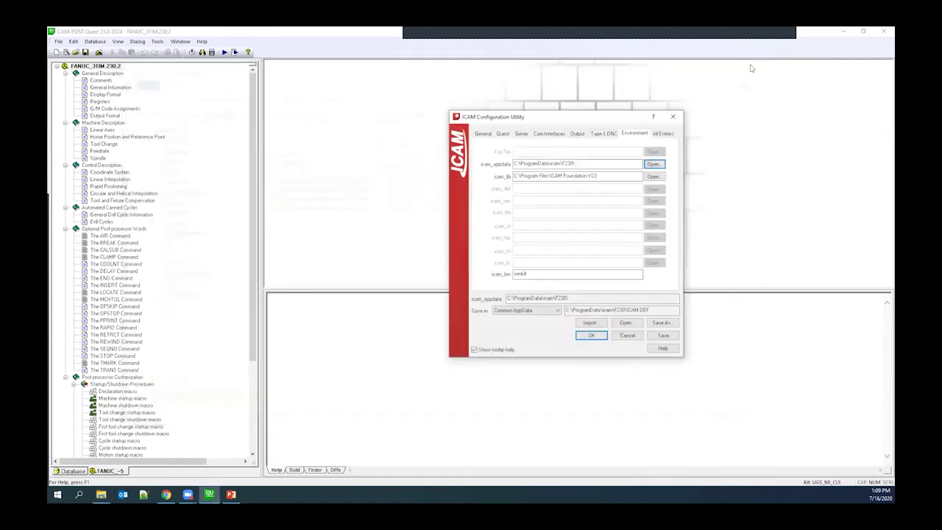
{"action": "left_click", "coordinate": [628, 336]}
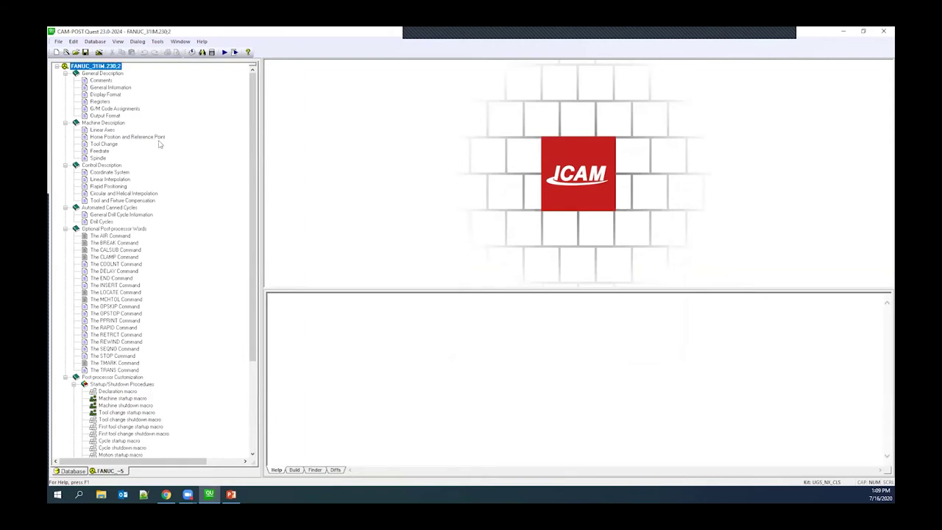
{"action": "scroll", "coordinate": [151, 151], "scroll_direction": "down", "scroll_amount": 3}
{"action": "scroll", "coordinate": [146, 150], "scroll_direction": "up", "scroll_amount": 3}
{"action": "scroll", "coordinate": [116, 297], "scroll_direction": "down", "scroll_amount": 5}
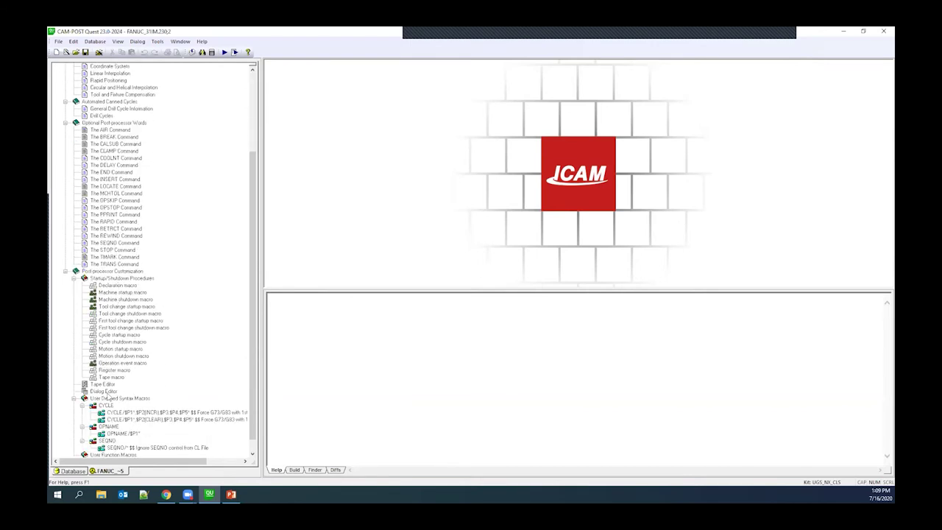
{"action": "left_click", "coordinate": [106, 391]}
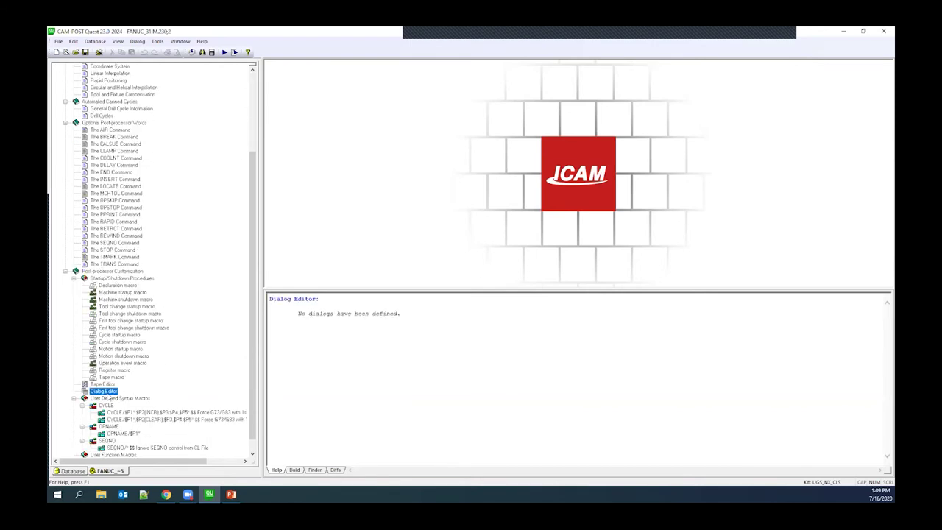
Step: Add the custom macro line %101=$fdialog('test') to the machine startup macro and compile it
{"action": "double_click", "coordinate": [118, 292]}
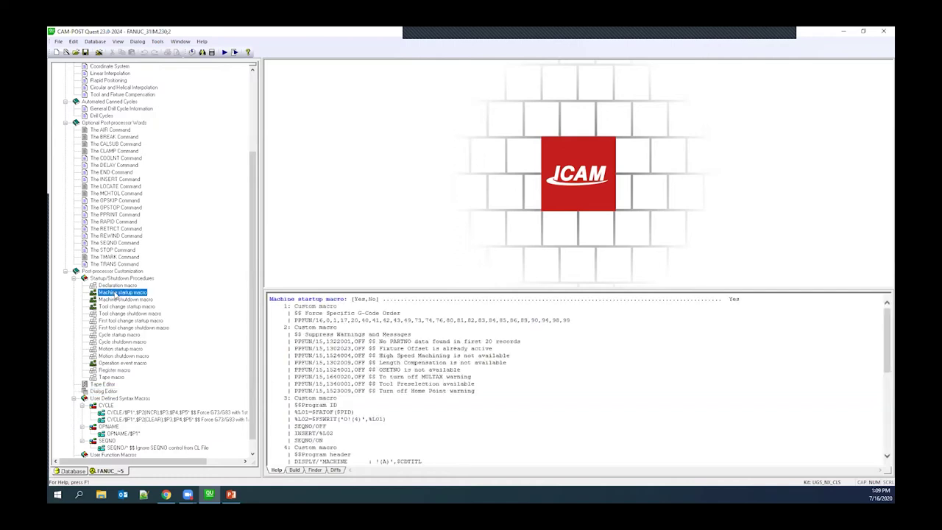
{"action": "left_click", "coordinate": [302, 103]}
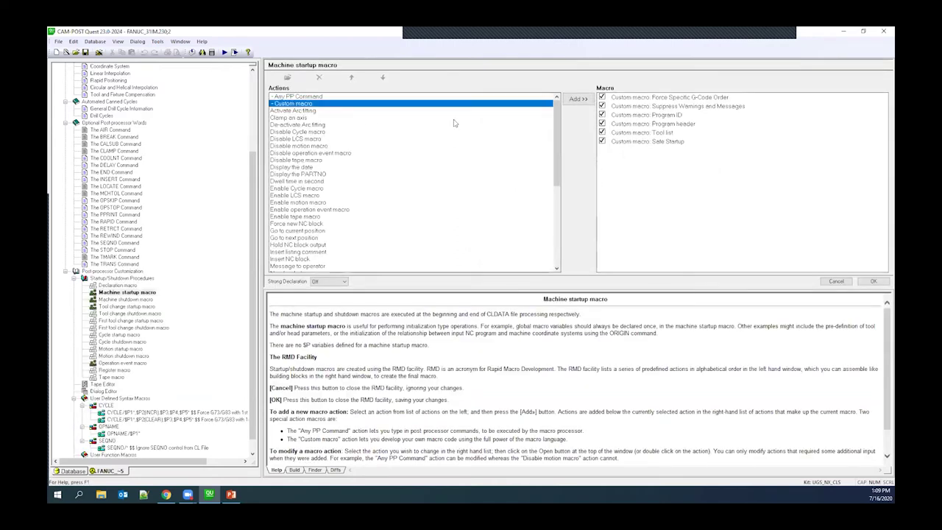
{"action": "left_click", "coordinate": [573, 102]}
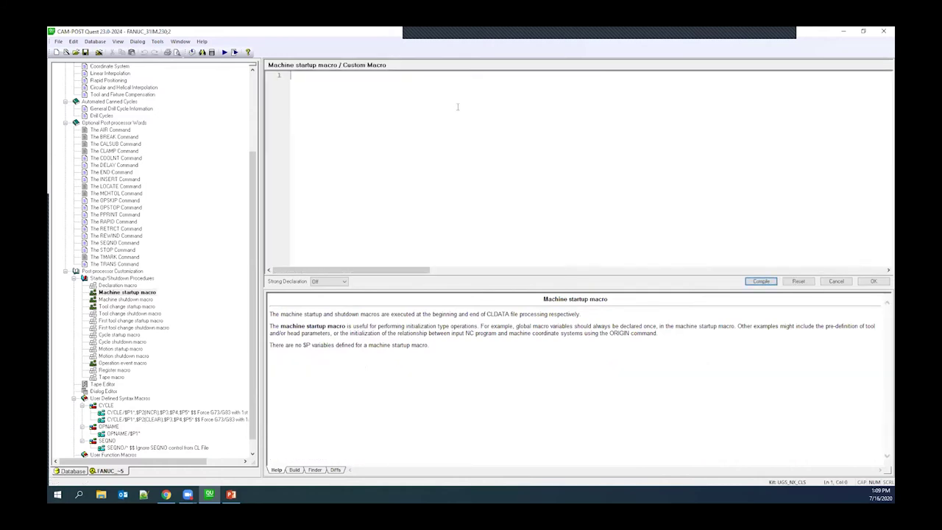
{"action": "type", "text": "%101="}
{"action": "type", "text": "$fdialog("}
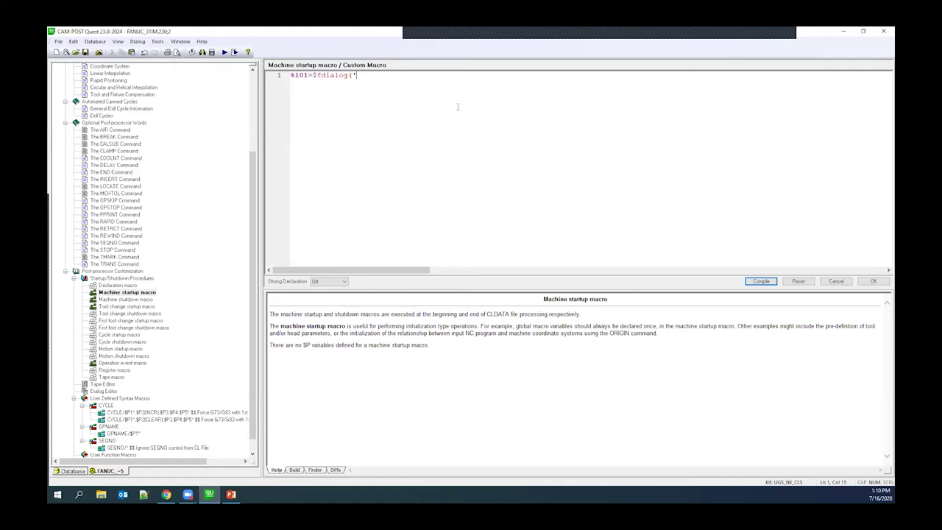
{"action": "type", "text": "'test')"}
{"action": "left_click", "coordinate": [760, 282]}
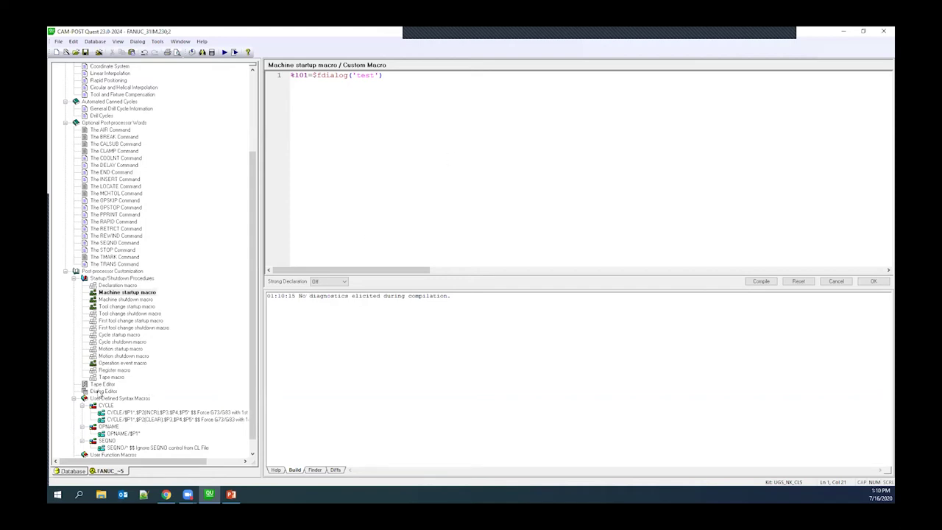
{"action": "left_click", "coordinate": [101, 392]}
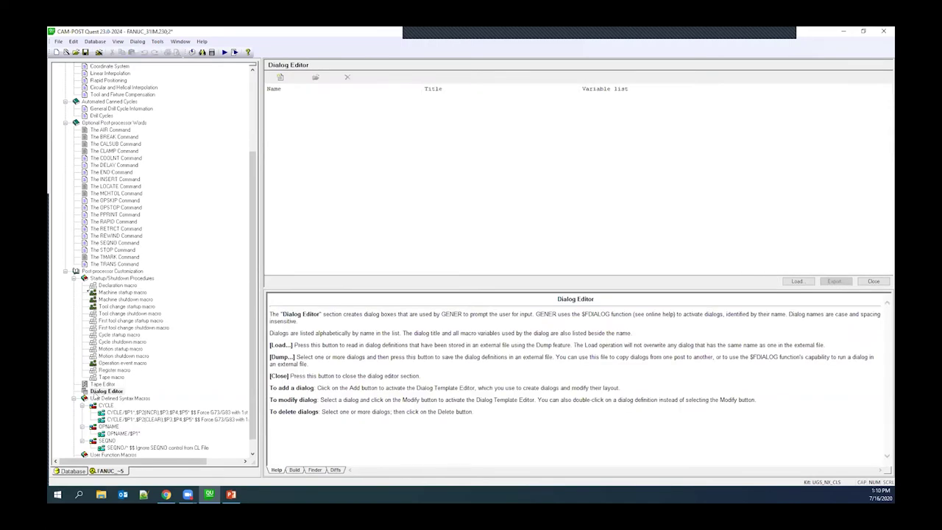
Step: Add a new dialog template named TEST, which opens containing only Cancel and OK
{"action": "left_click", "coordinate": [281, 78]}
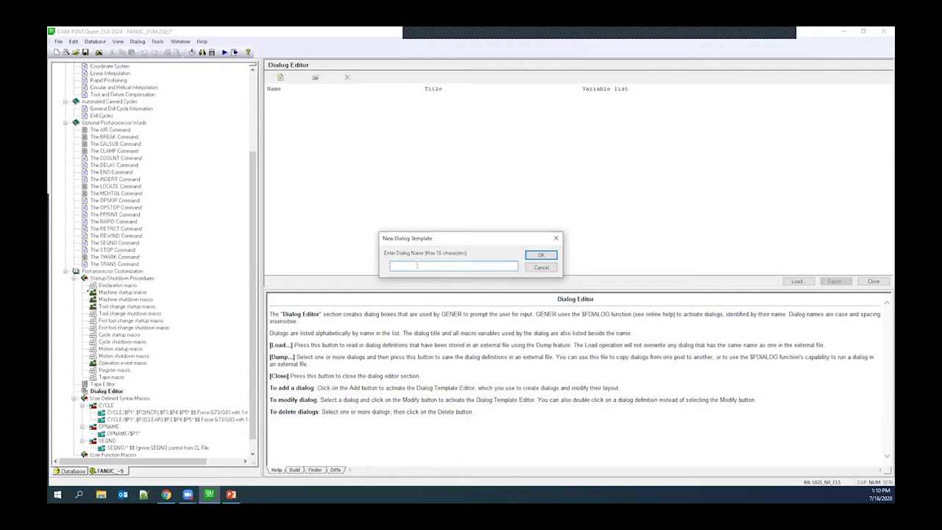
{"action": "type", "text": "test"}
{"action": "left_click", "coordinate": [539, 255]}
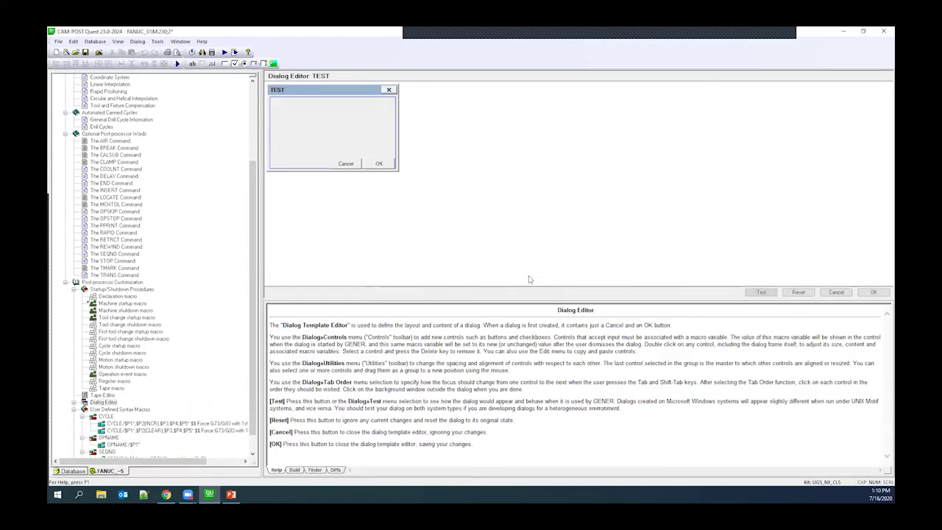
Step: Enlarge the TEST frame, move Cancel and OK together to its bottom-right, and bring up their layout options
{"action": "left_click", "coordinate": [363, 122]}
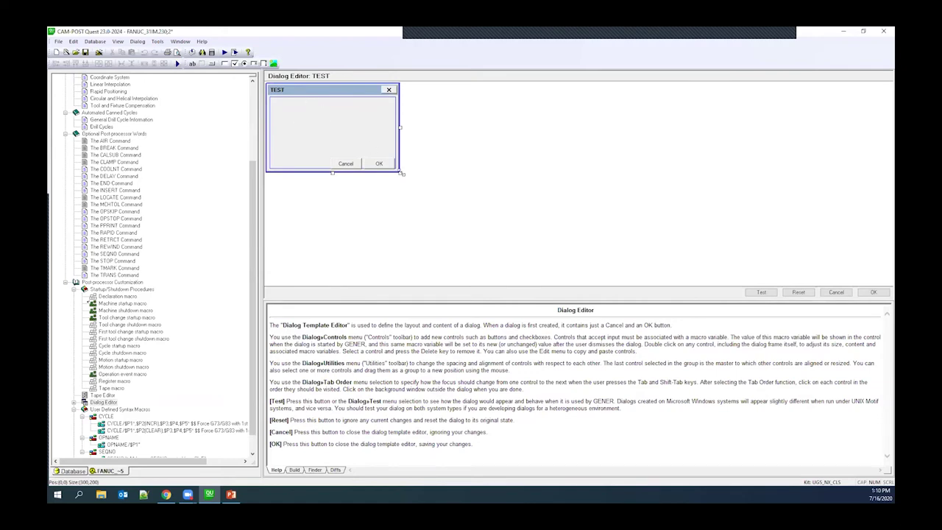
{"action": "left_click_drag", "start_coordinate": [399, 172], "coordinate": [501, 204]}
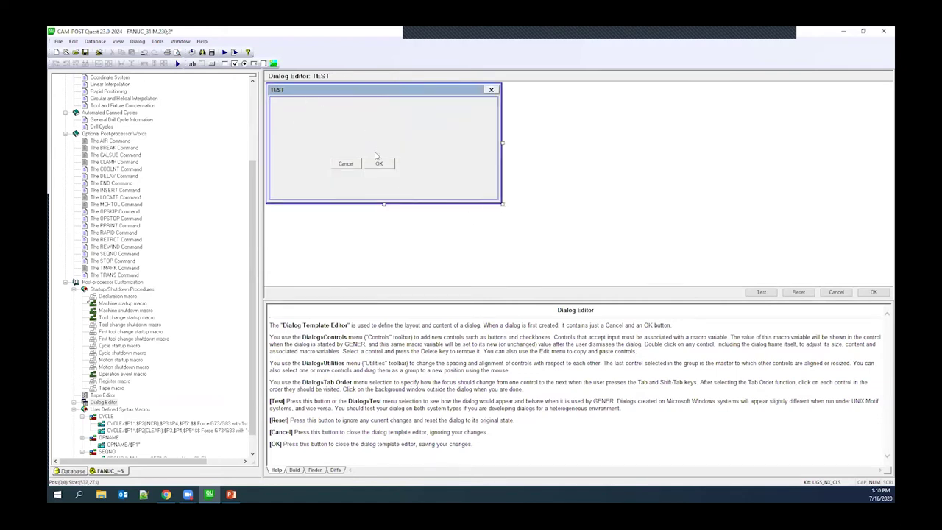
{"action": "left_click_drag", "start_coordinate": [322, 151], "coordinate": [434, 194]}
{"action": "left_click", "coordinate": [353, 164]}
{"action": "left_click_drag", "start_coordinate": [353, 165], "coordinate": [446, 190]}
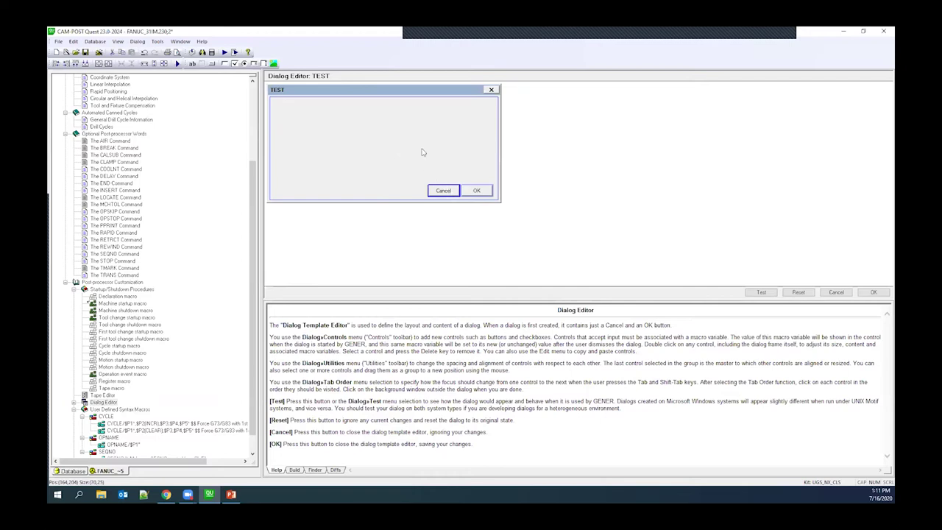
{"action": "right_click", "coordinate": [441, 190]}
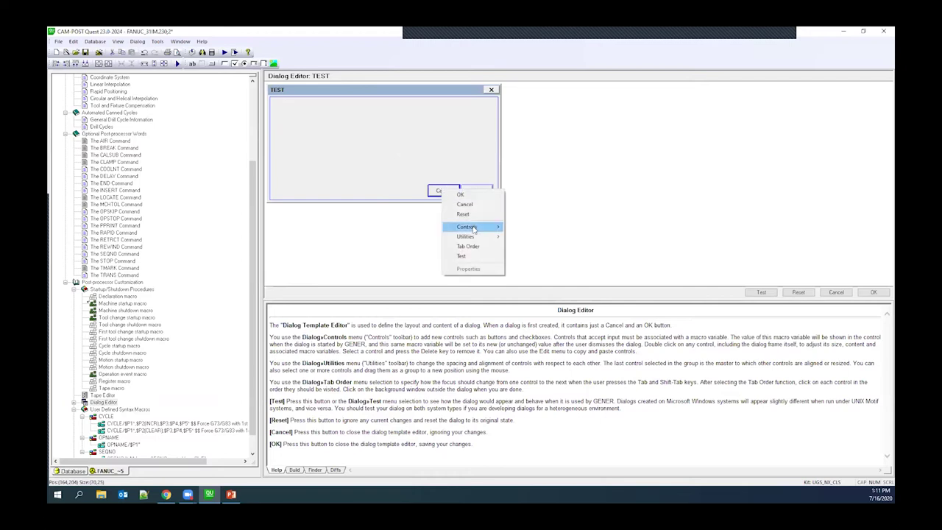
{"action": "mouse_move", "coordinate": [478, 228]}
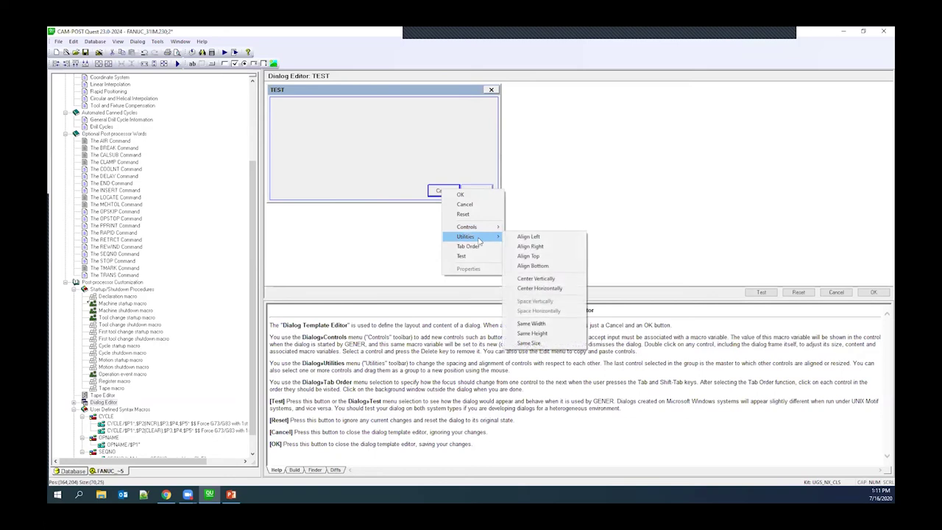